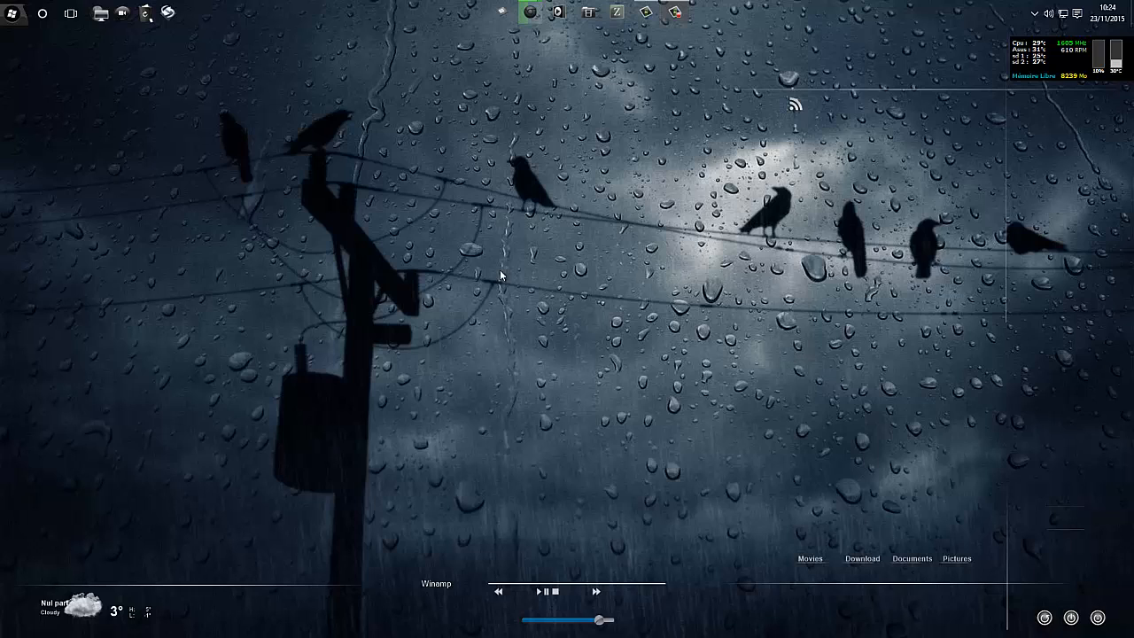
Step: Open the Ce PC window and examine the drives listed in the navigation pane for duplicate entries
{"action": "left_click", "coordinate": [502, 11]}
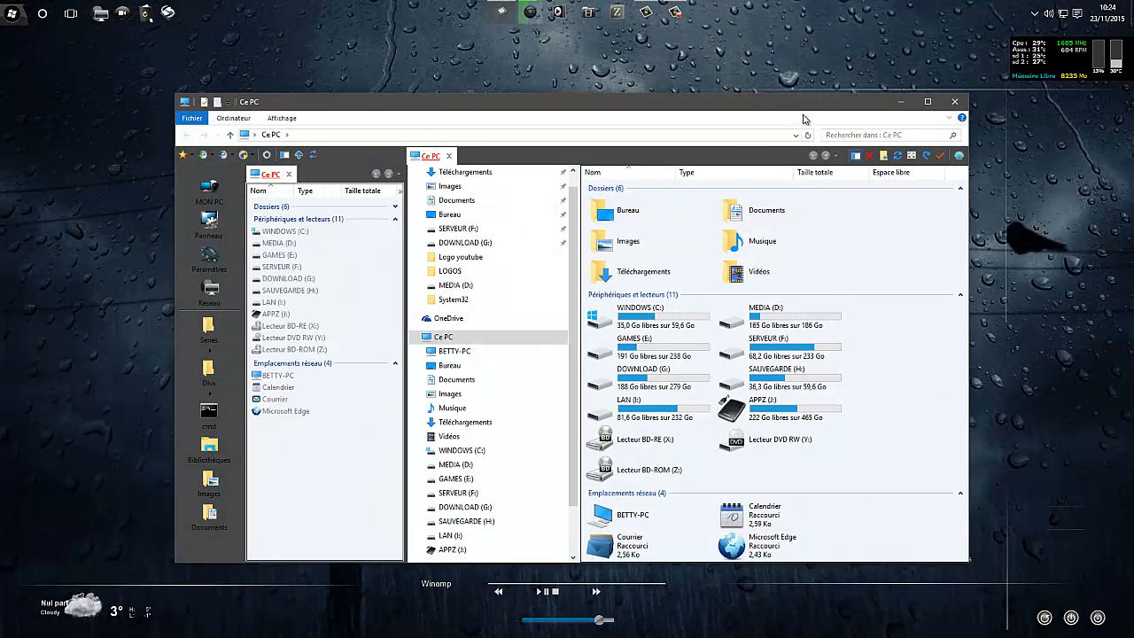
{"action": "left_click_drag", "start_coordinate": [815, 111], "coordinate": [802, 112]}
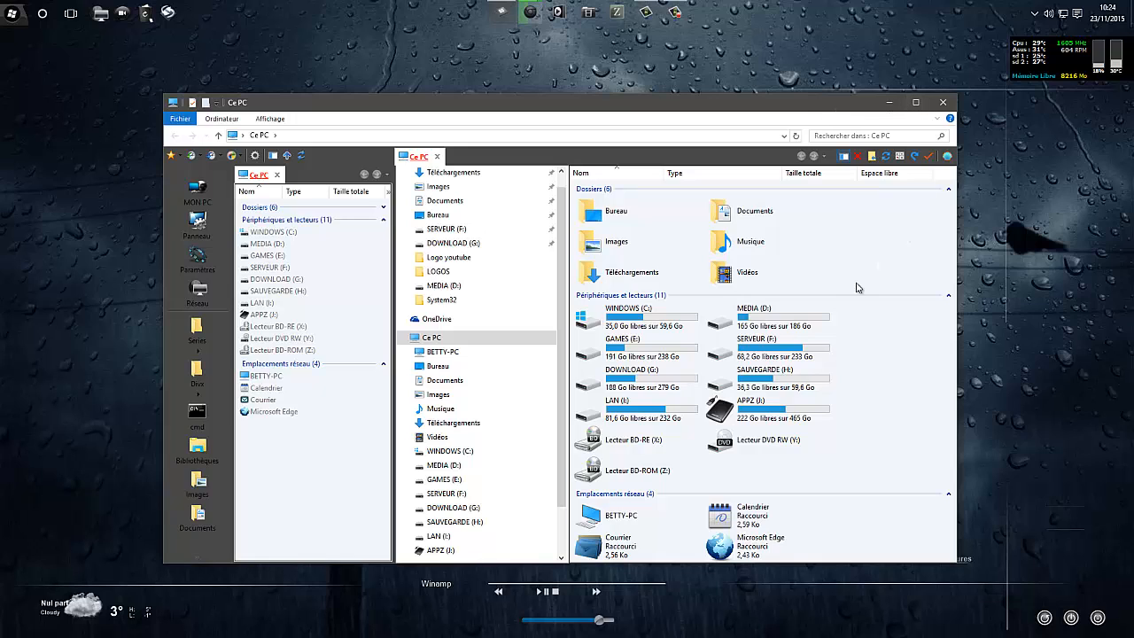
{"action": "left_click", "coordinate": [843, 156]}
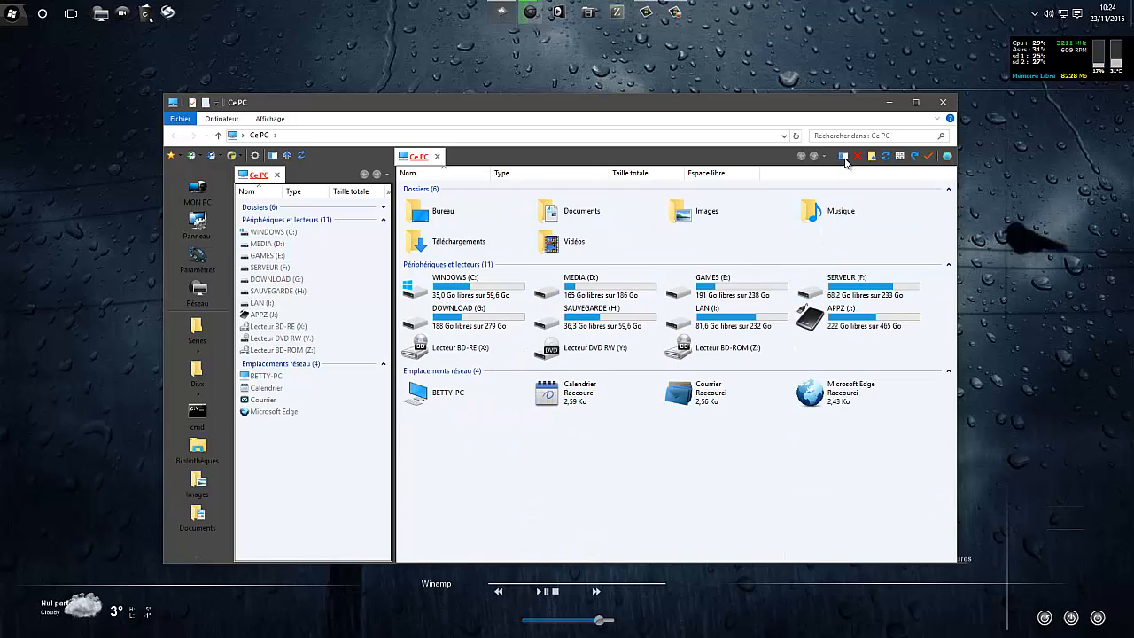
{"action": "left_click", "coordinate": [844, 158]}
{"action": "scroll", "coordinate": [485, 251], "scroll_direction": "down", "scroll_amount": 2}
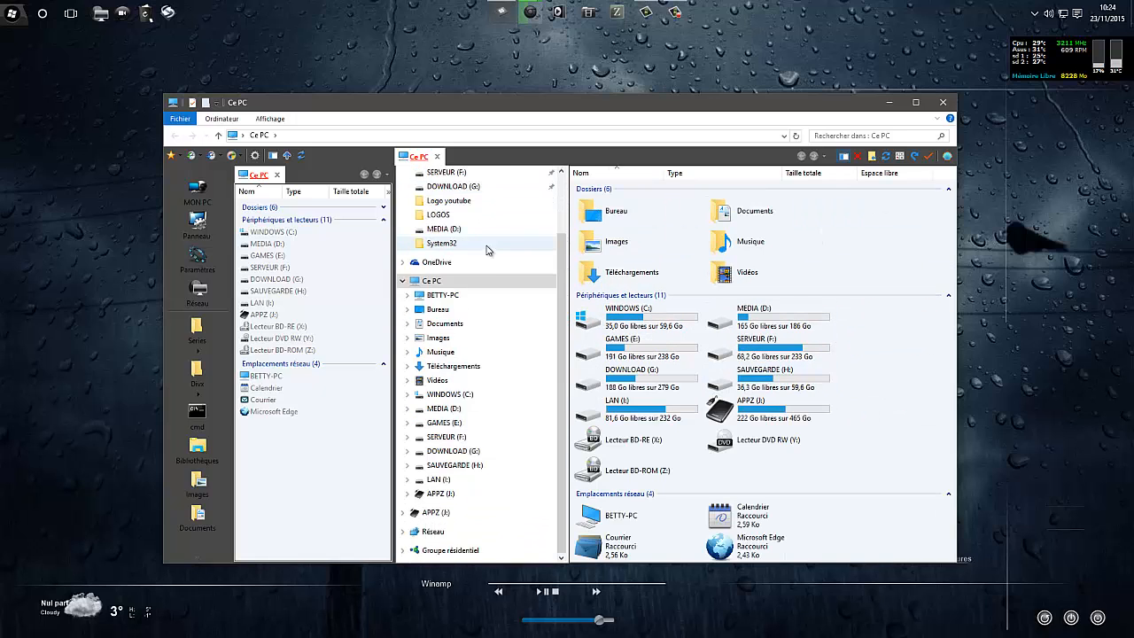
{"action": "scroll", "coordinate": [485, 250], "scroll_direction": "up", "scroll_amount": 3}
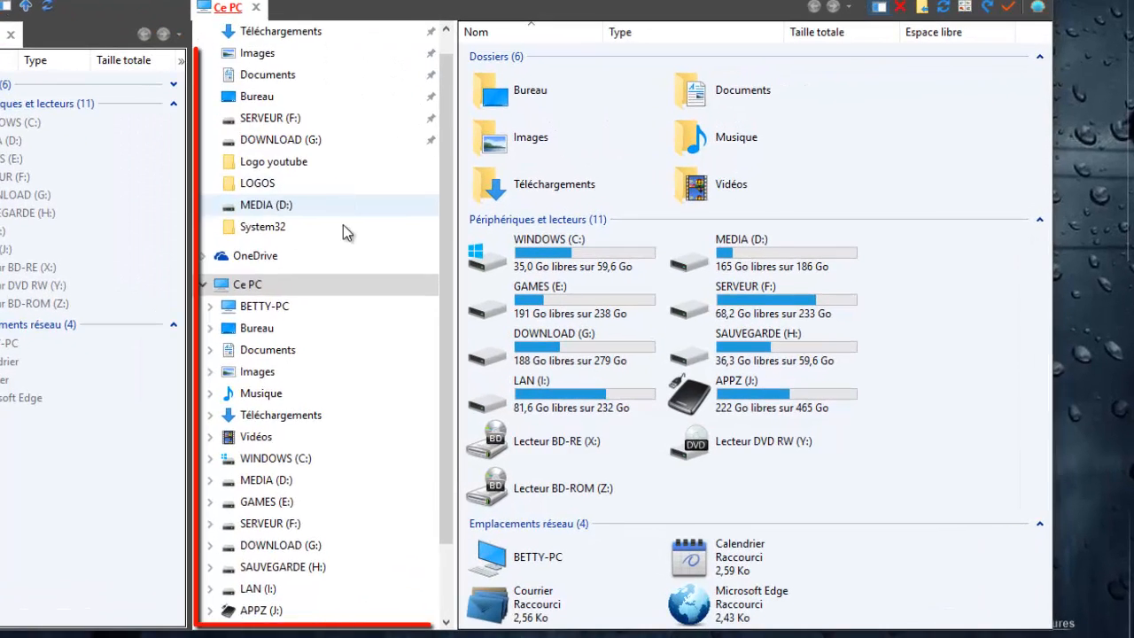
{"action": "scroll", "coordinate": [343, 225], "scroll_direction": "down", "scroll_amount": 2}
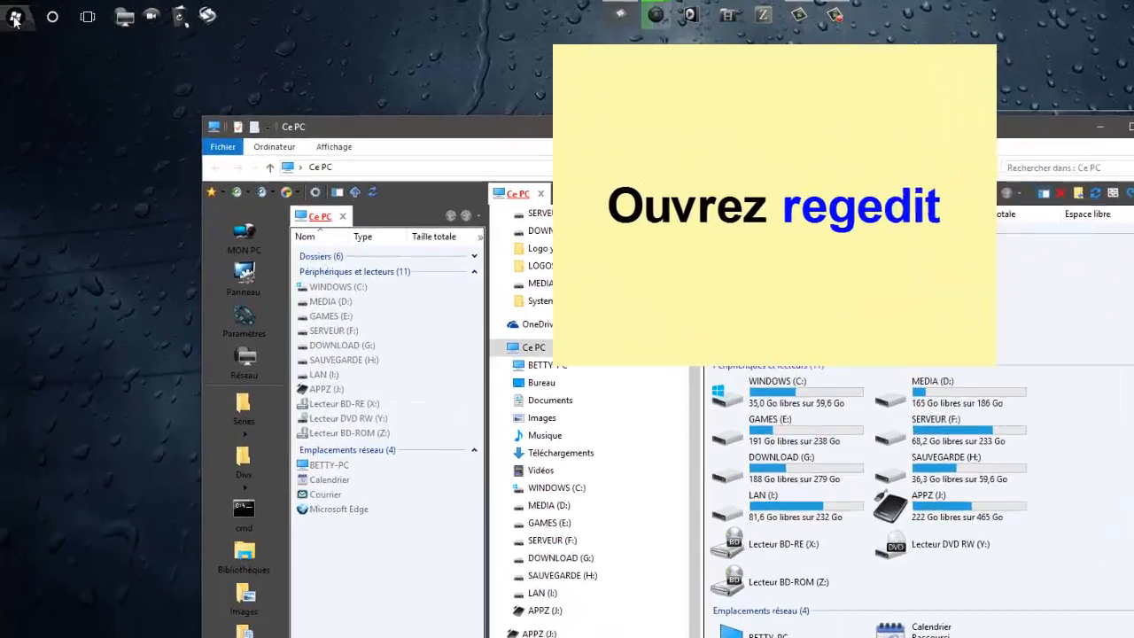
Step: Launch the Registry Editor by running the regedit command
{"action": "right_click", "coordinate": [14, 19]}
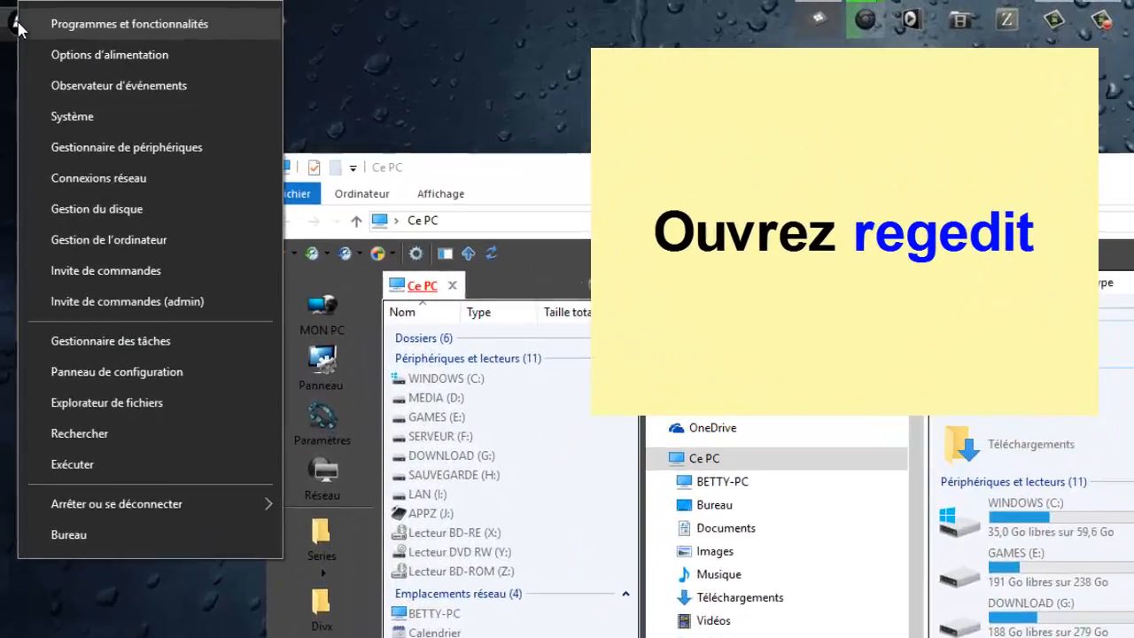
{"action": "left_click", "coordinate": [176, 507]}
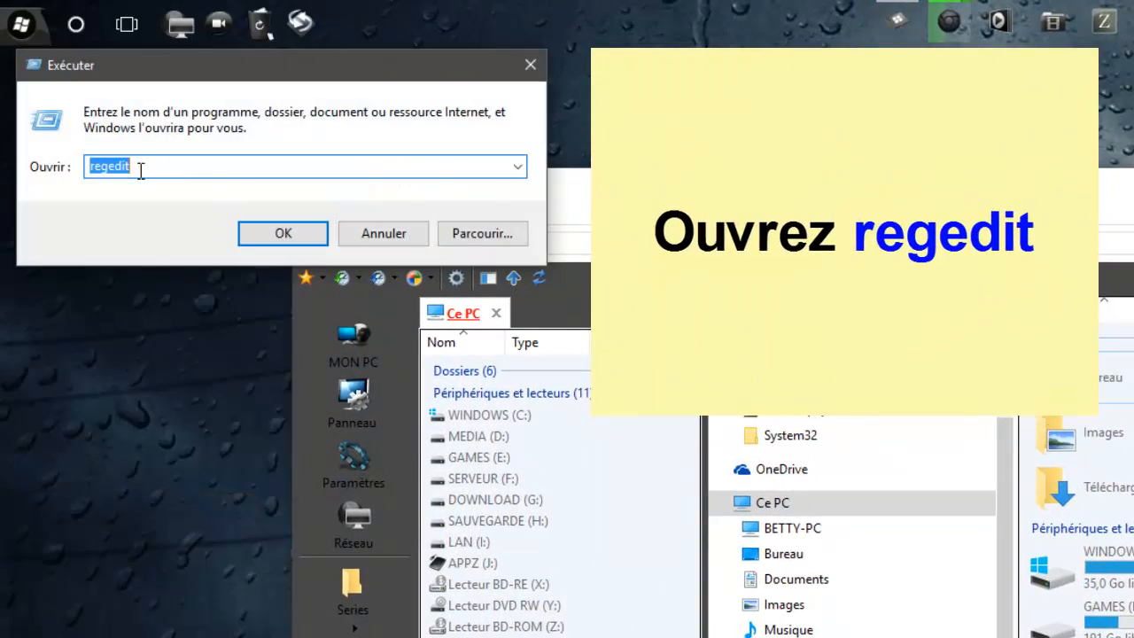
{"action": "left_click", "coordinate": [205, 167]}
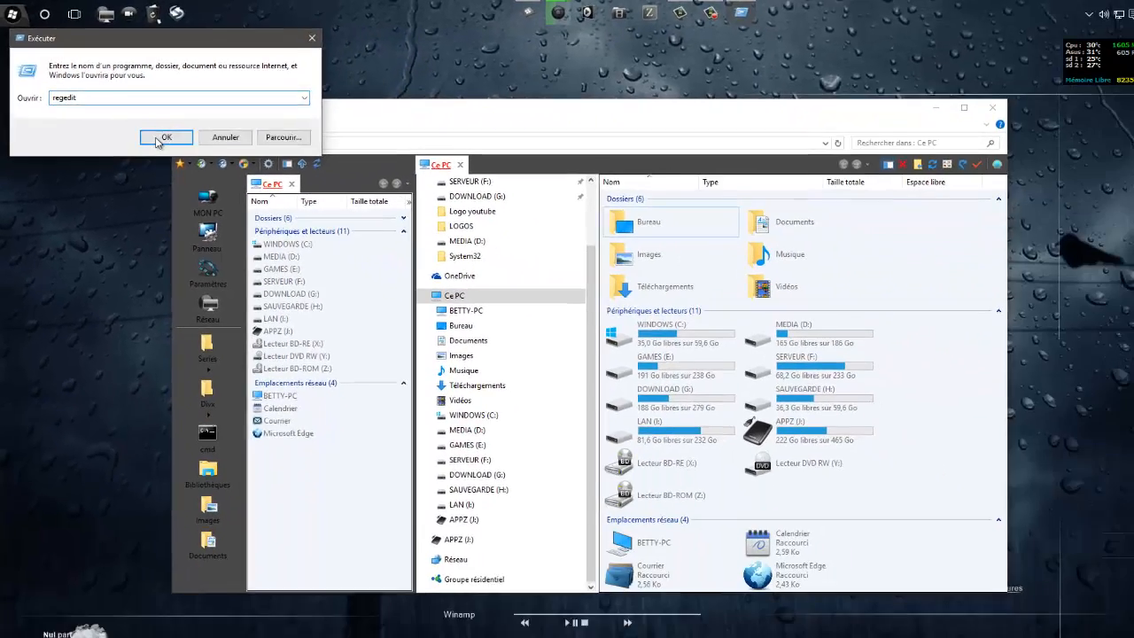
{"action": "left_click", "coordinate": [284, 233]}
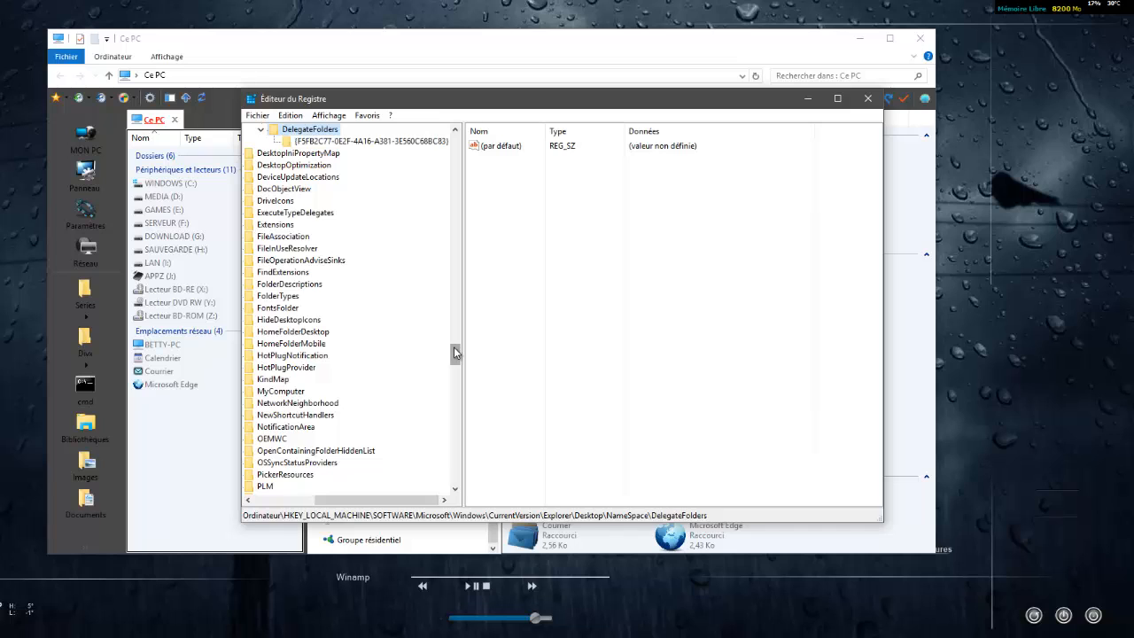
Step: Return to the Ordinateur root of the registry tree and collapse the HKEY_LOCAL_MACHINE branch
{"action": "left_click_drag", "start_coordinate": [454, 353], "coordinate": [455, 142]}
{"action": "left_click_drag", "start_coordinate": [343, 505], "coordinate": [281, 504]}
{"action": "left_click", "coordinate": [301, 131]}
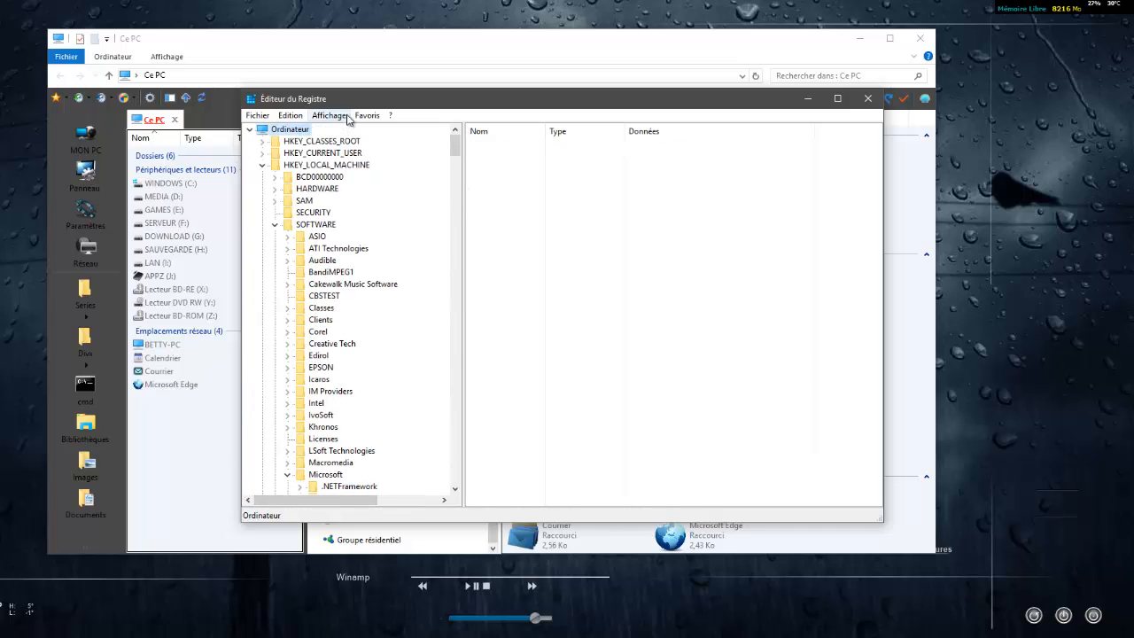
{"action": "left_click", "coordinate": [262, 166]}
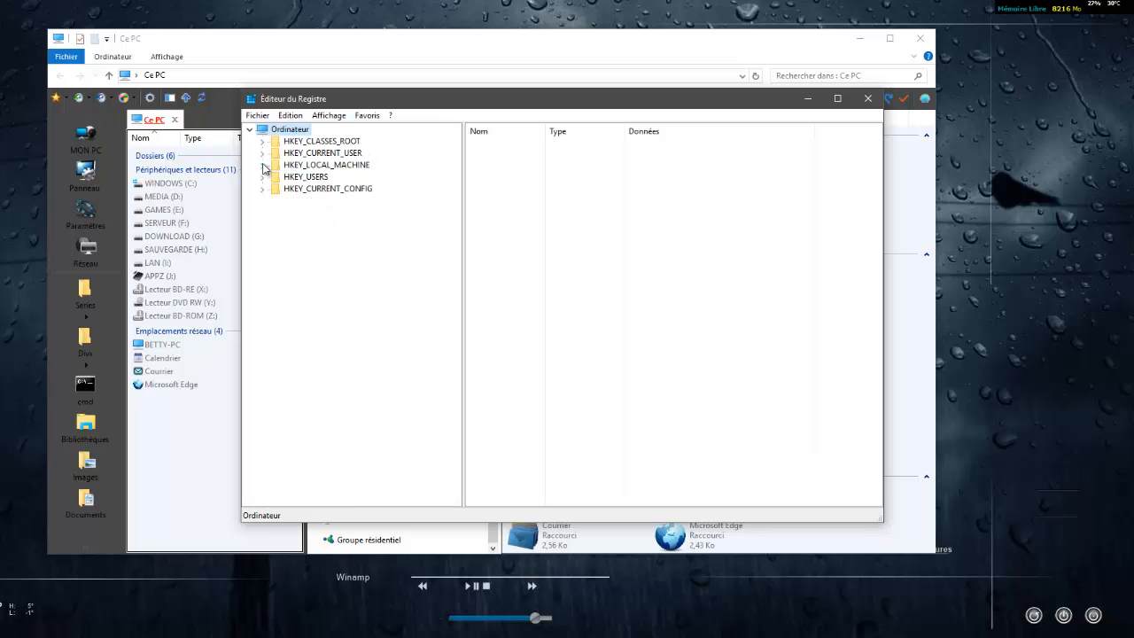
Step: Go to the registry key HKEY_LOCAL_MACHINE\SOFTWARE\Microsoft\Windows\CurrentVersion
{"action": "double_click", "coordinate": [319, 166]}
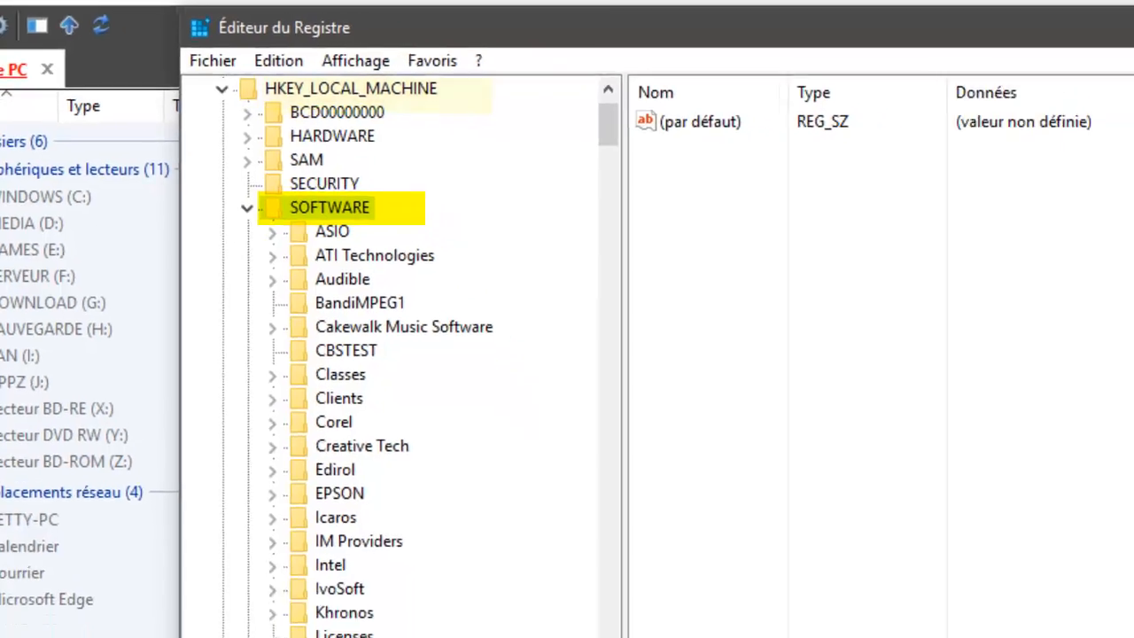
{"action": "double_click", "coordinate": [215, 542]}
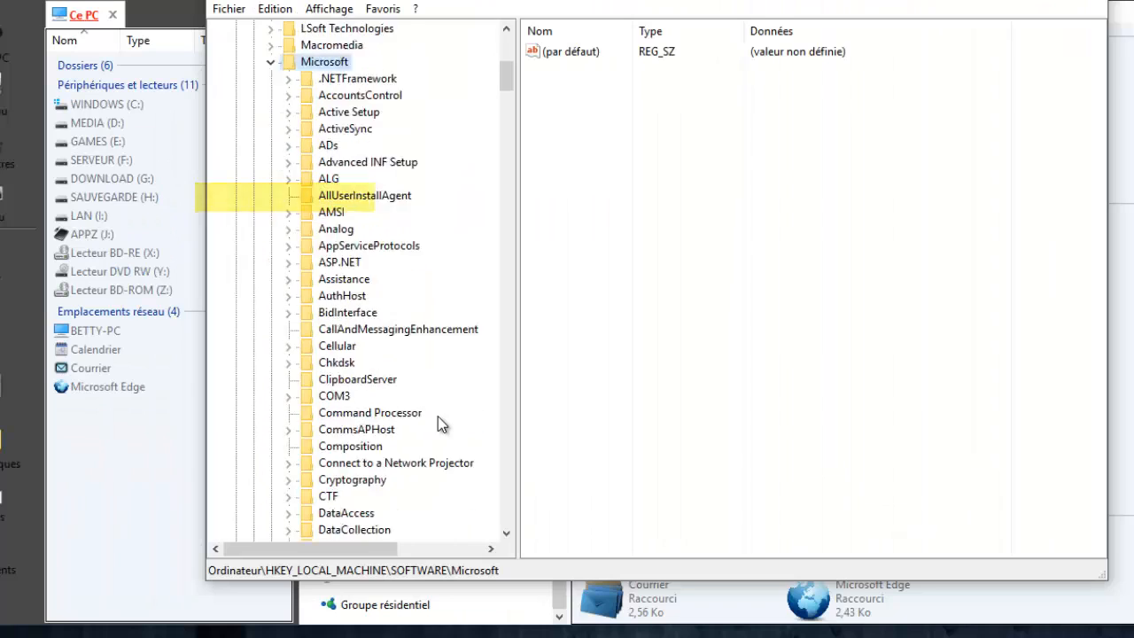
{"action": "scroll", "coordinate": [437, 416], "scroll_direction": "down", "scroll_amount": 9}
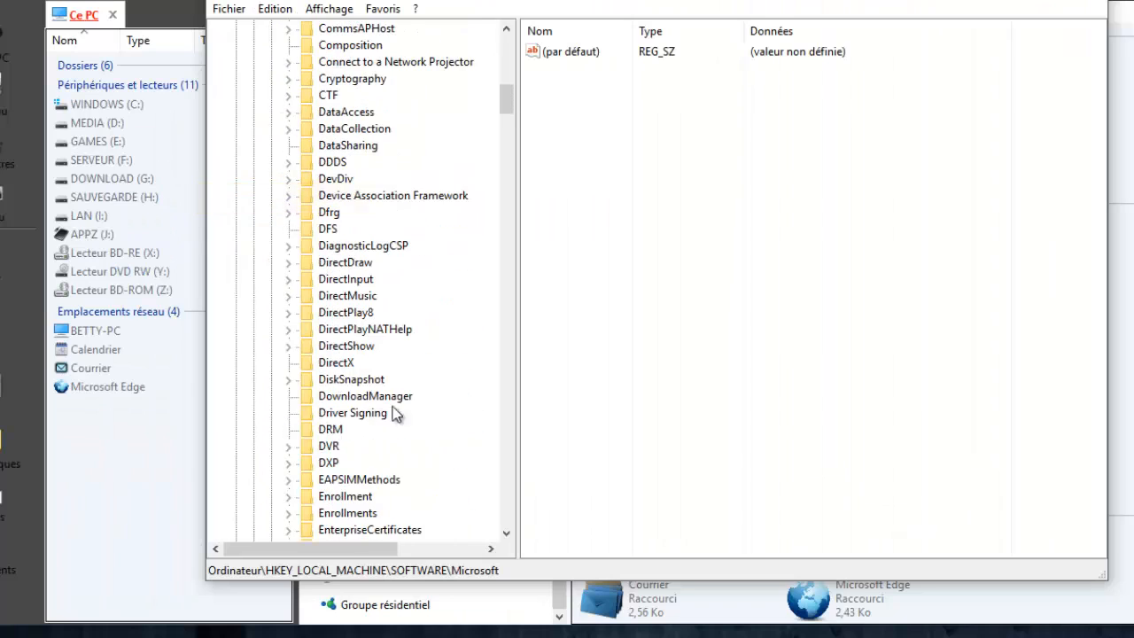
{"action": "left_click", "coordinate": [361, 399]}
{"action": "type", "text": "wi"}
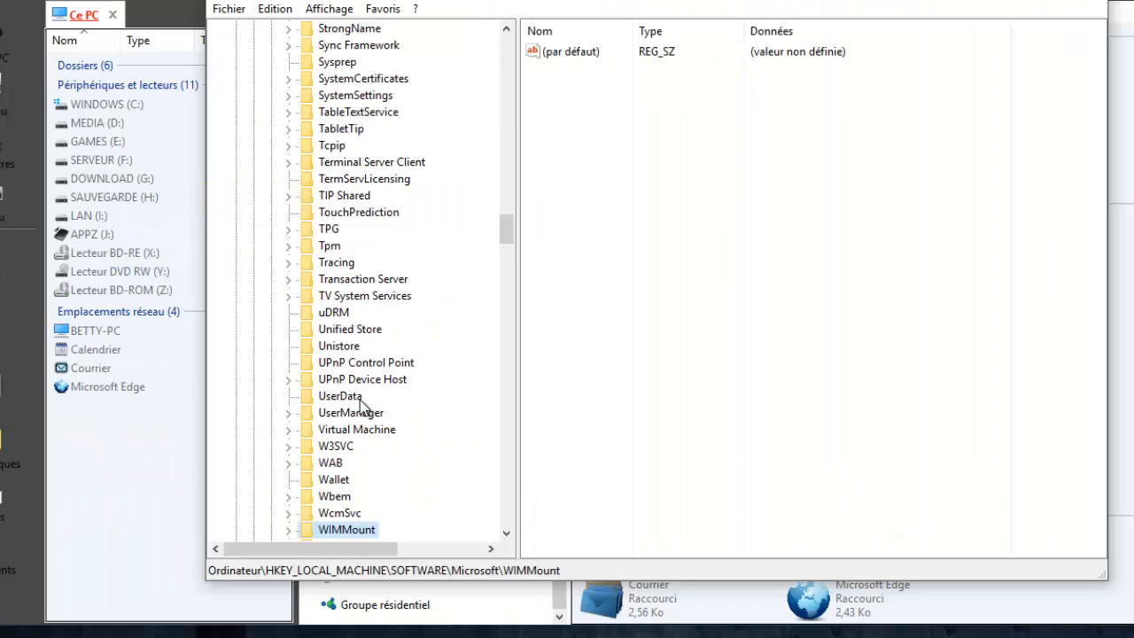
{"action": "scroll", "coordinate": [362, 399], "scroll_direction": "down", "scroll_amount": 3}
{"action": "left_click", "coordinate": [354, 396]}
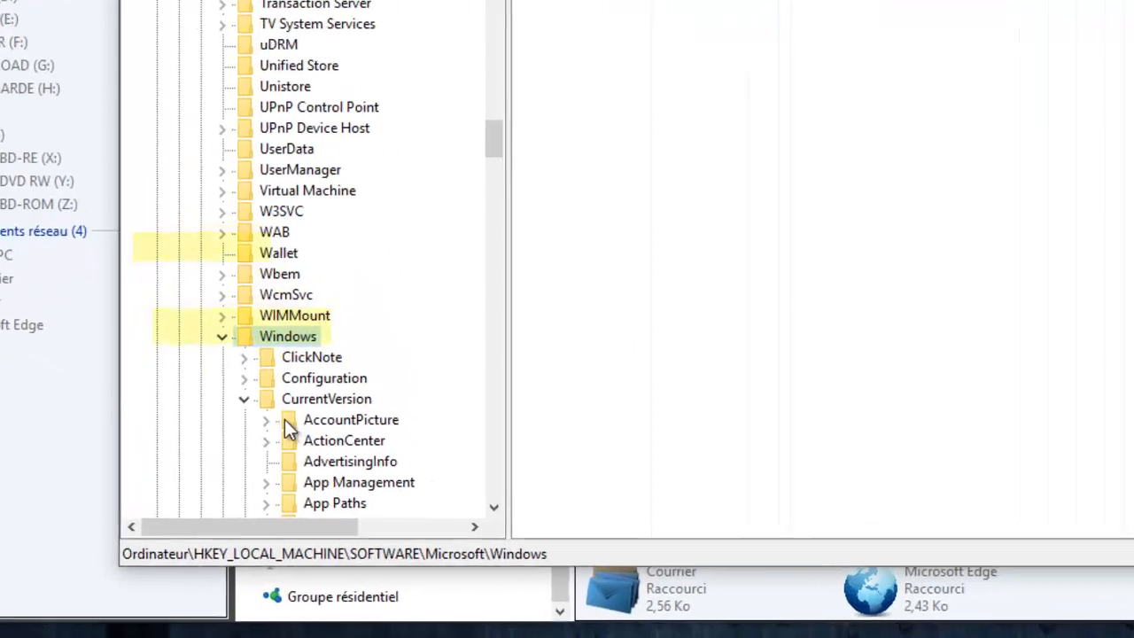
{"action": "left_click", "coordinate": [315, 400]}
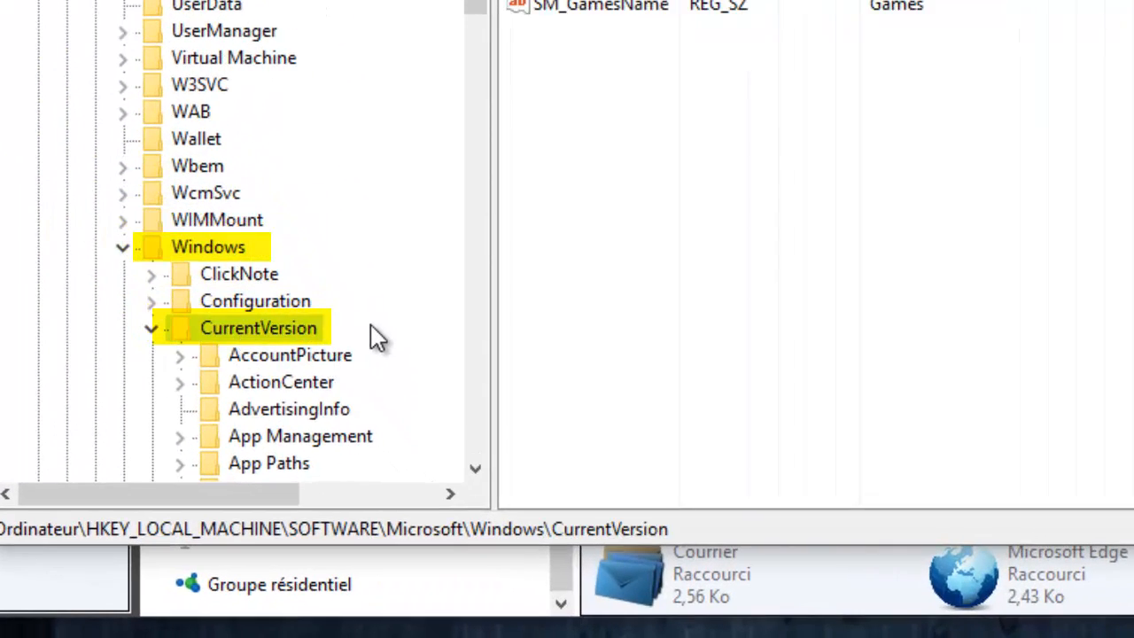
Step: Under CurrentVersion, go to Explorer\Desktop\NameSpace\DelegateFolders and select its {F5FB2C77-0E2F-4A16-A381-3E560C68BC83} subkey
{"action": "scroll", "coordinate": [376, 334], "scroll_direction": "down", "scroll_amount": 6}
{"action": "scroll", "coordinate": [377, 334], "scroll_direction": "down", "scroll_amount": 10}
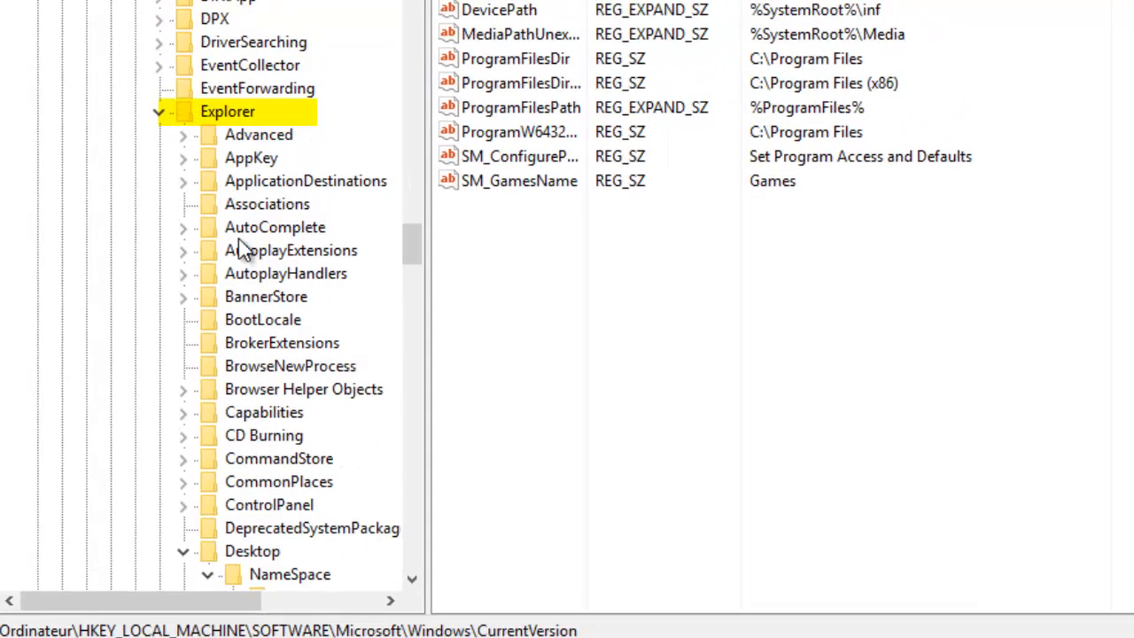
{"action": "left_click", "coordinate": [217, 120]}
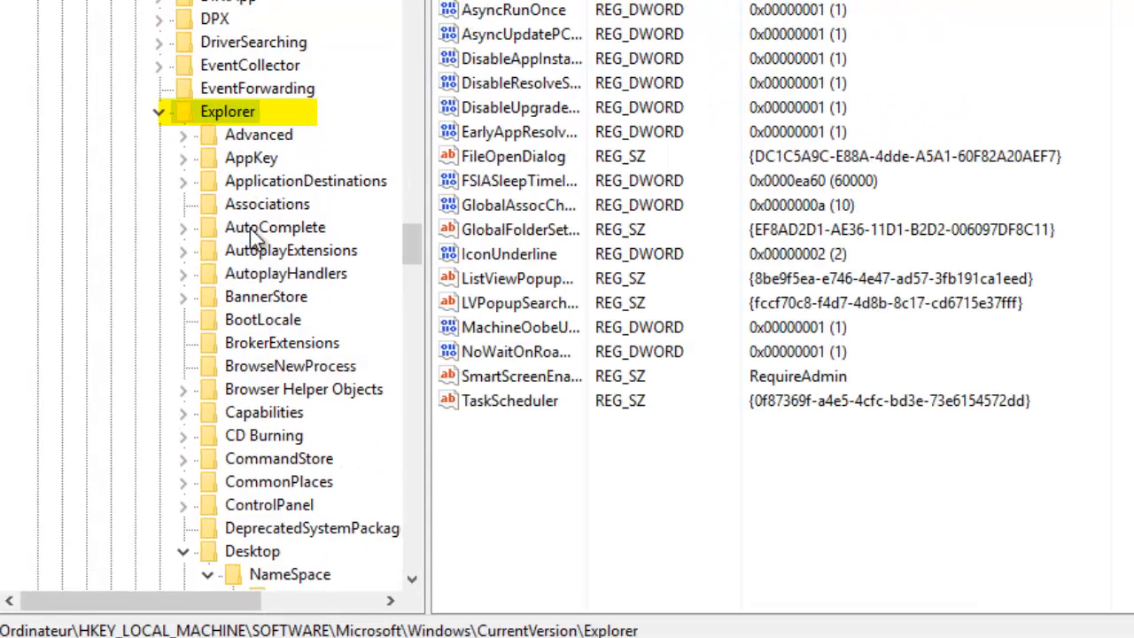
{"action": "left_click", "coordinate": [264, 552]}
{"action": "scroll", "coordinate": [342, 452], "scroll_direction": "down", "scroll_amount": 4}
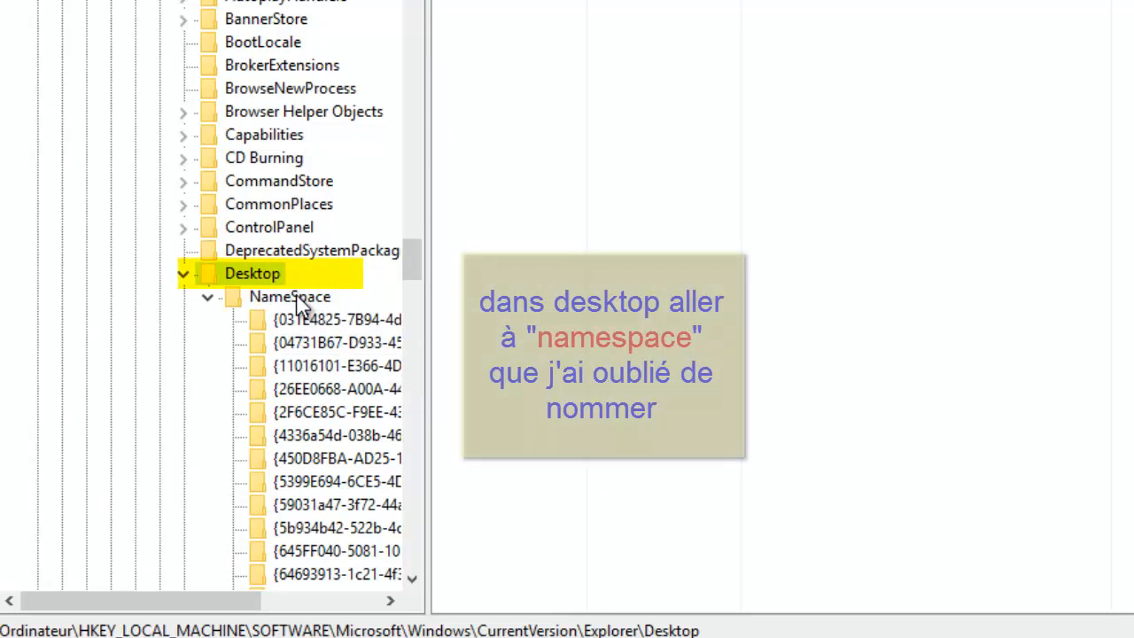
{"action": "scroll", "coordinate": [306, 319], "scroll_direction": "down", "scroll_amount": 8}
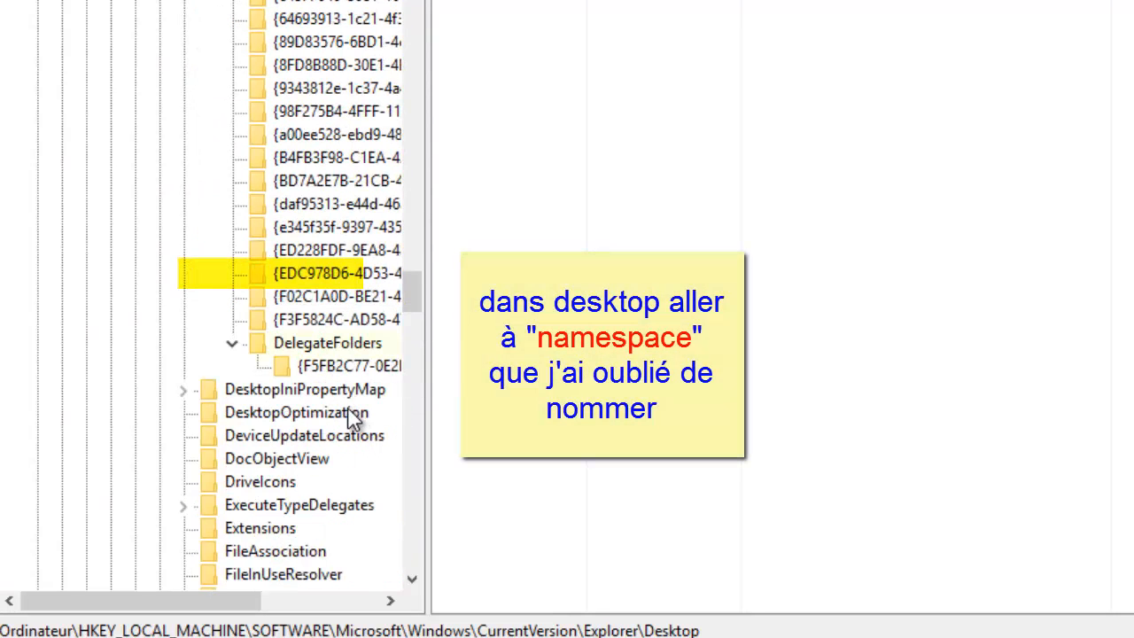
{"action": "left_click", "coordinate": [339, 351]}
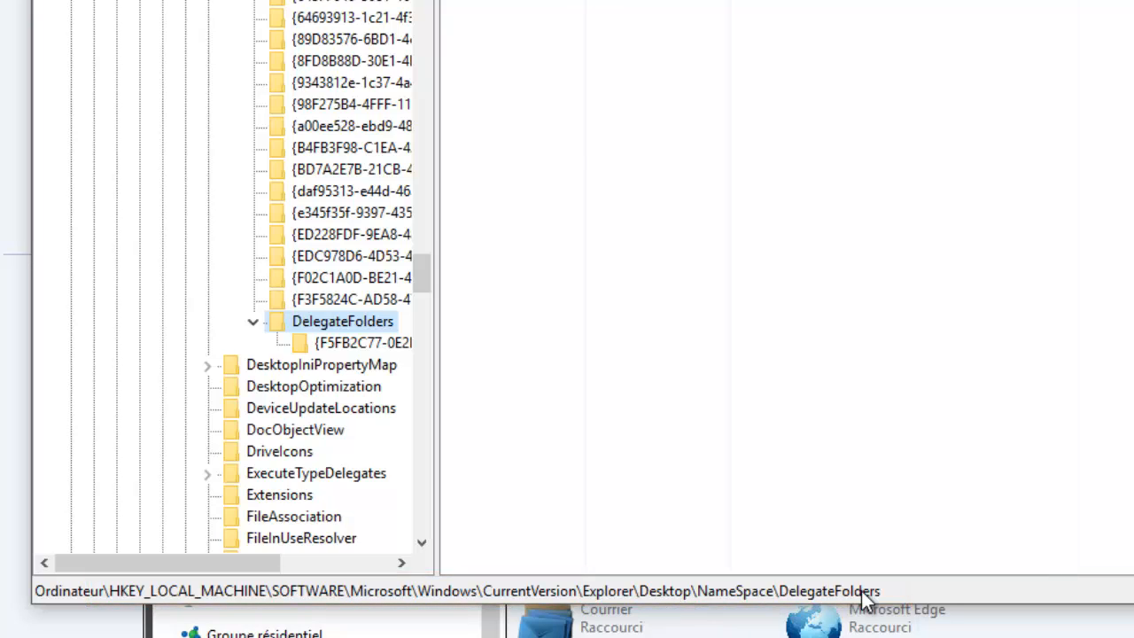
{"action": "left_click", "coordinate": [371, 347]}
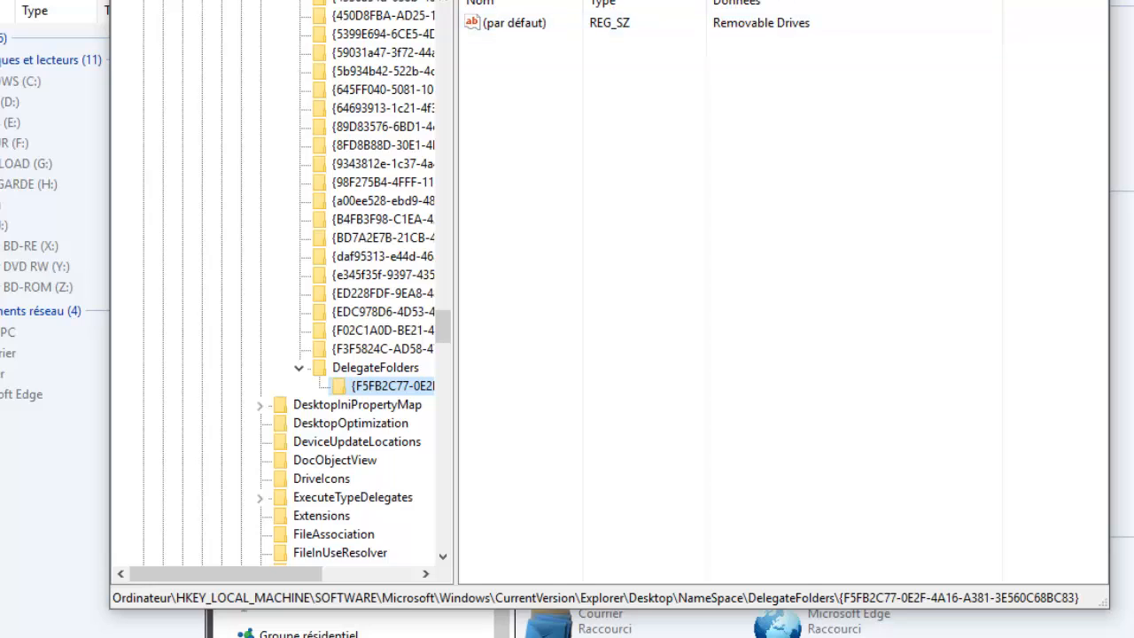
{"action": "left_click_drag", "start_coordinate": [773, 0], "coordinate": [1004, 0]}
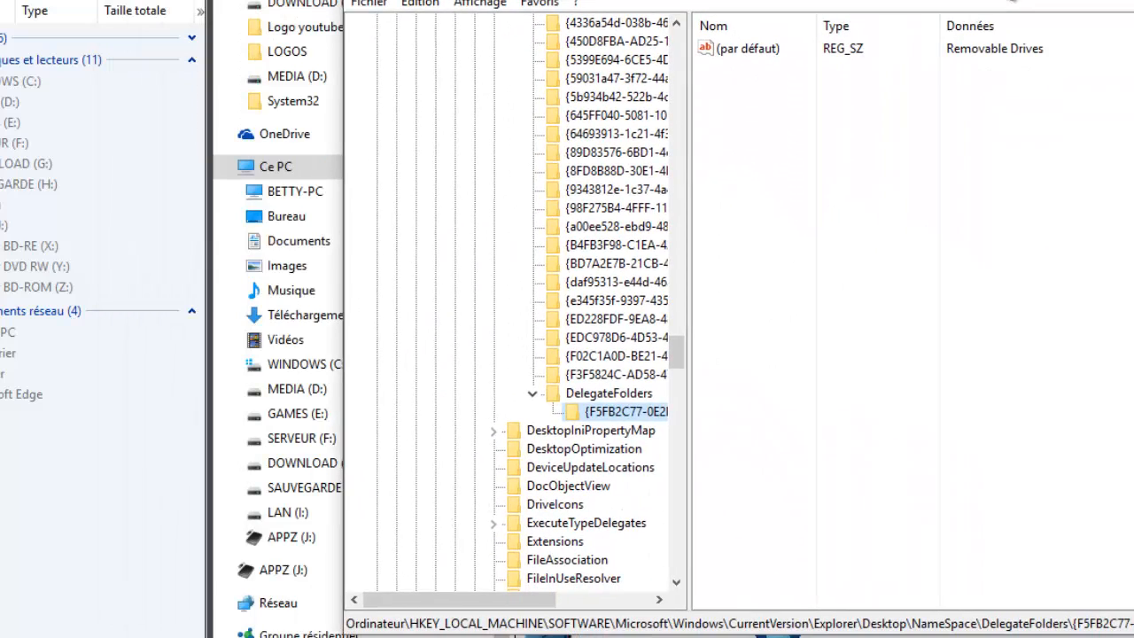
Step: Export the DelegateFolders branch as a backup to the existing Duplicate.reg file on drive MEDIA (D:)
{"action": "left_click", "coordinate": [628, 399]}
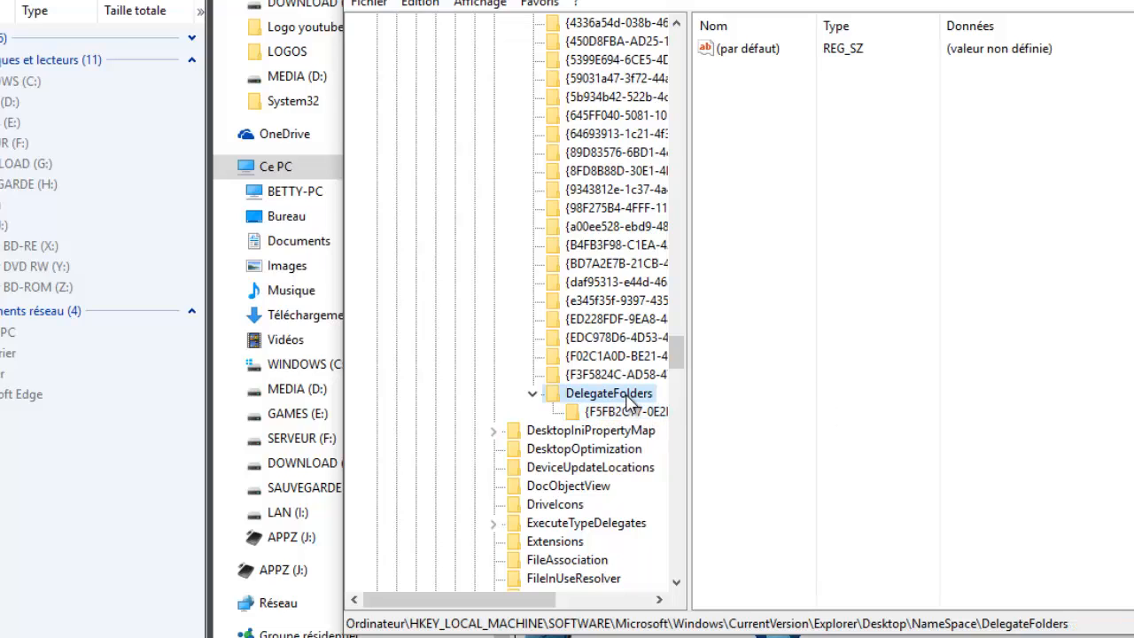
{"action": "right_click", "coordinate": [628, 399]}
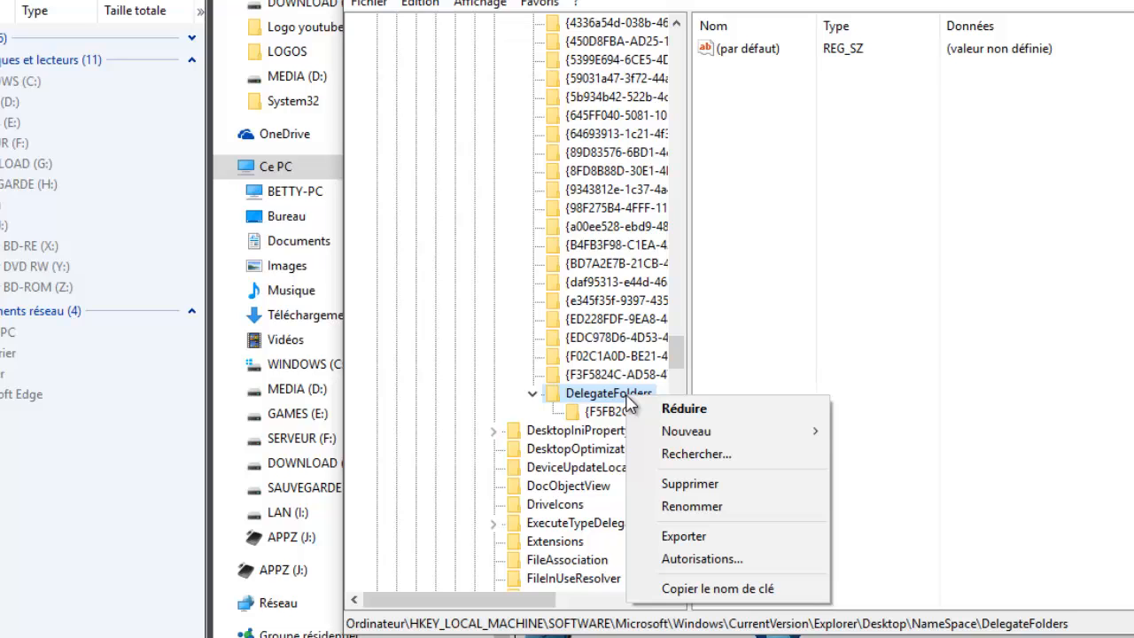
{"action": "left_click", "coordinate": [684, 537]}
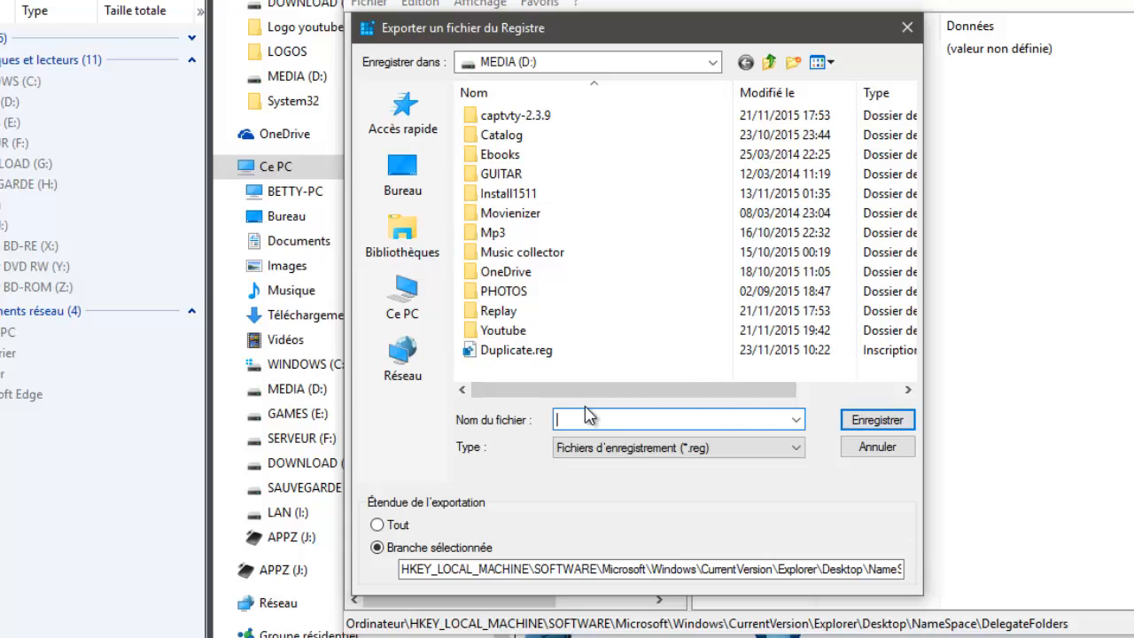
{"action": "left_click", "coordinate": [522, 352]}
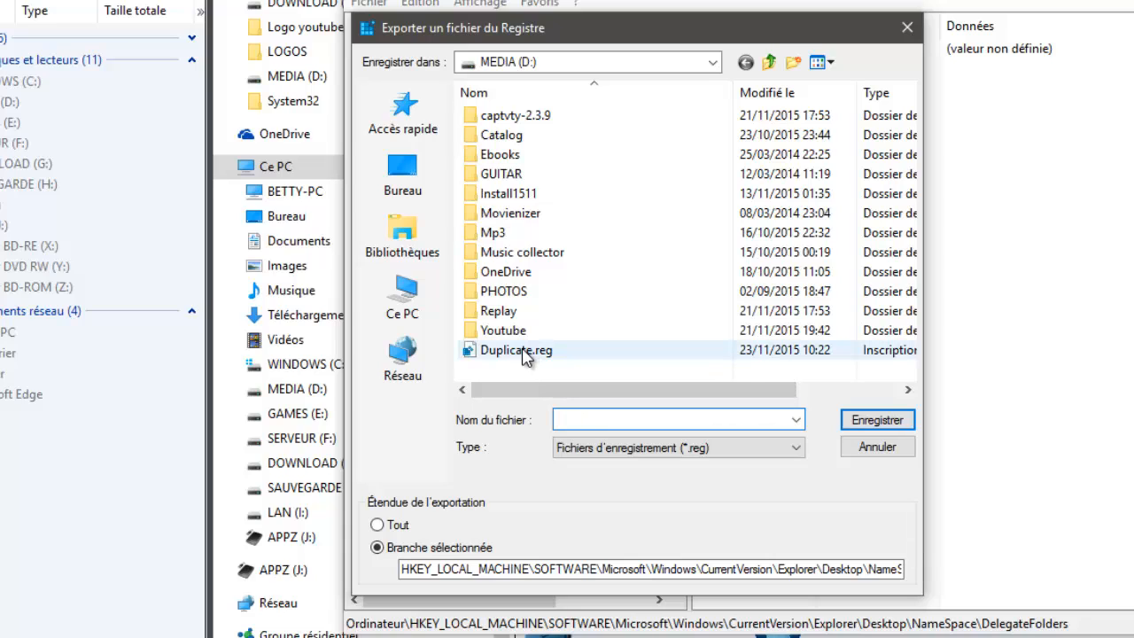
{"action": "left_click", "coordinate": [864, 426]}
{"action": "left_click", "coordinate": [545, 274]}
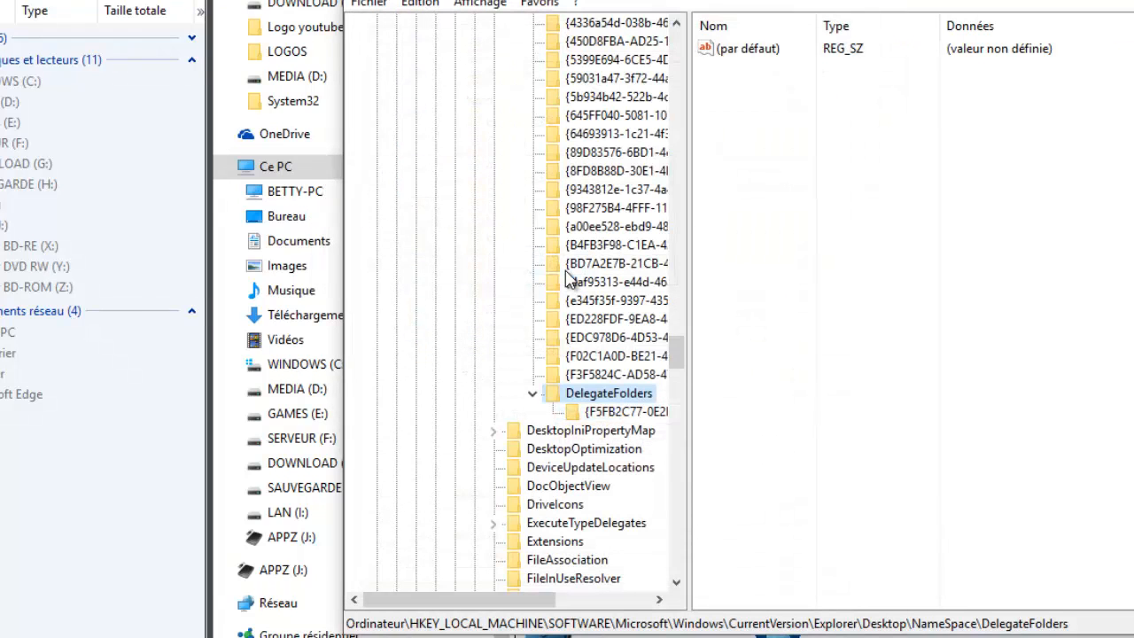
Step: Widen the key tree and delete the {F5FB2C77-0E2F-4A16-A381-3E560C68BC83} subkey of DelegateFolders
{"action": "left_click", "coordinate": [628, 413]}
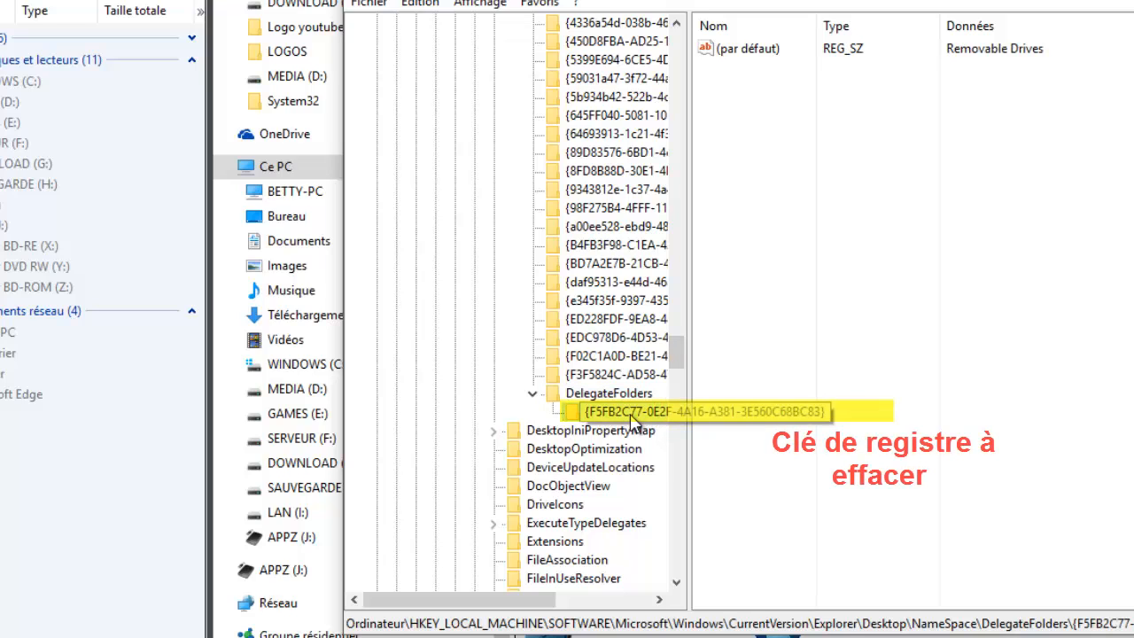
{"action": "left_click_drag", "start_coordinate": [688, 413], "coordinate": [860, 412]}
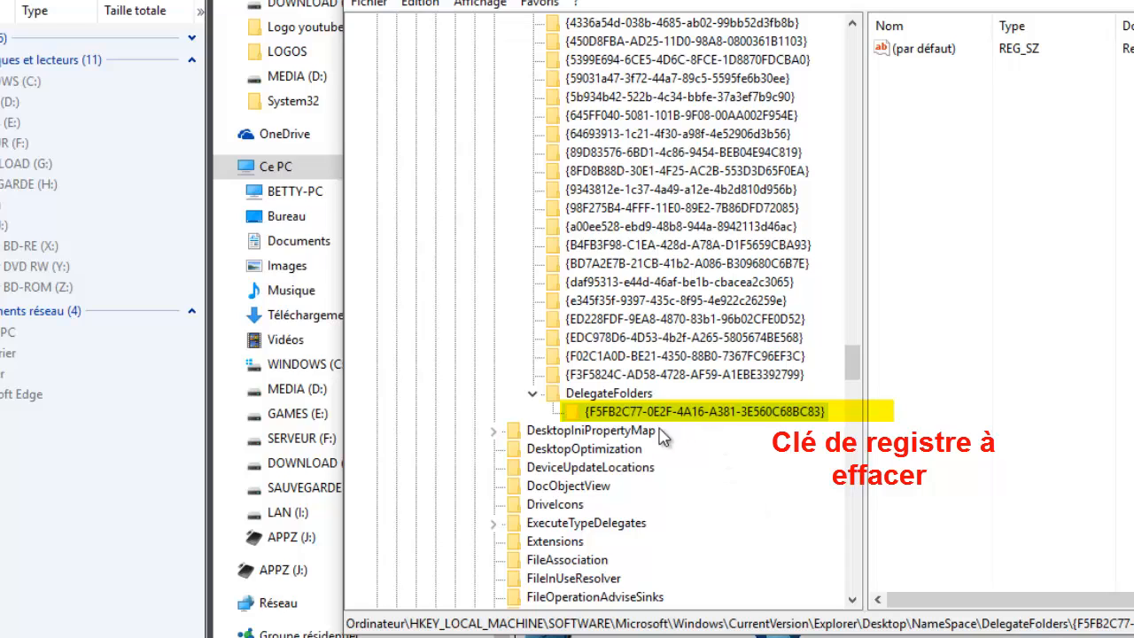
{"action": "right_click", "coordinate": [617, 422]}
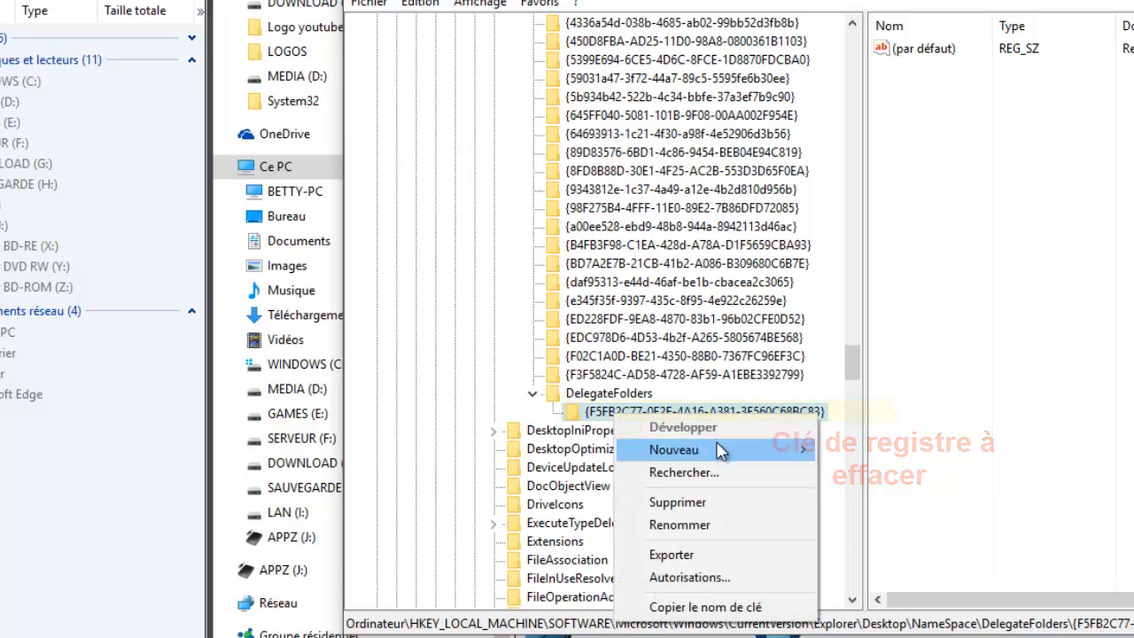
{"action": "left_click", "coordinate": [678, 504]}
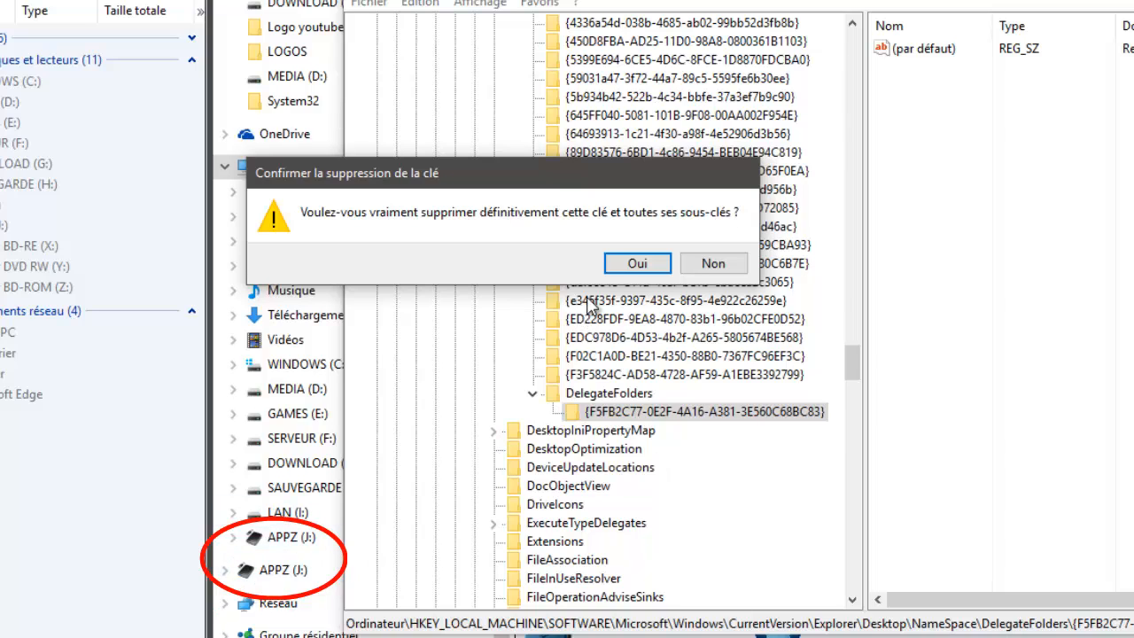
{"action": "left_click", "coordinate": [634, 264]}
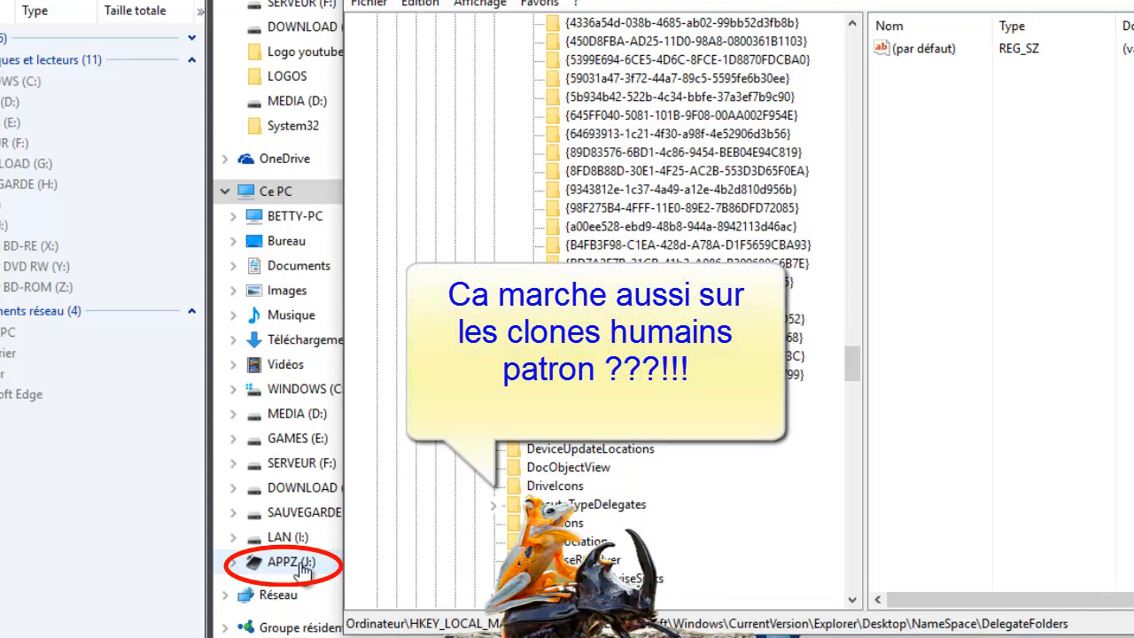
Step: Close the Registry Editor and check the APPZ (J:) drive in the Ce PC navigation pane
{"action": "left_click", "coordinate": [1132, 1]}
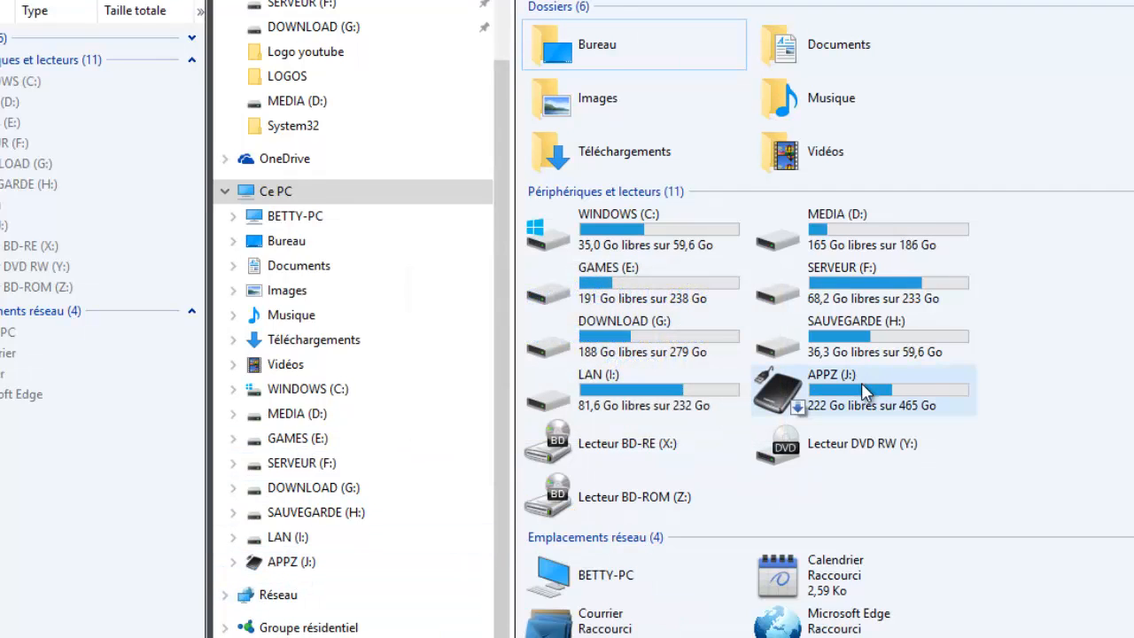
{"action": "scroll", "coordinate": [352, 105], "scroll_direction": "up", "scroll_amount": 2}
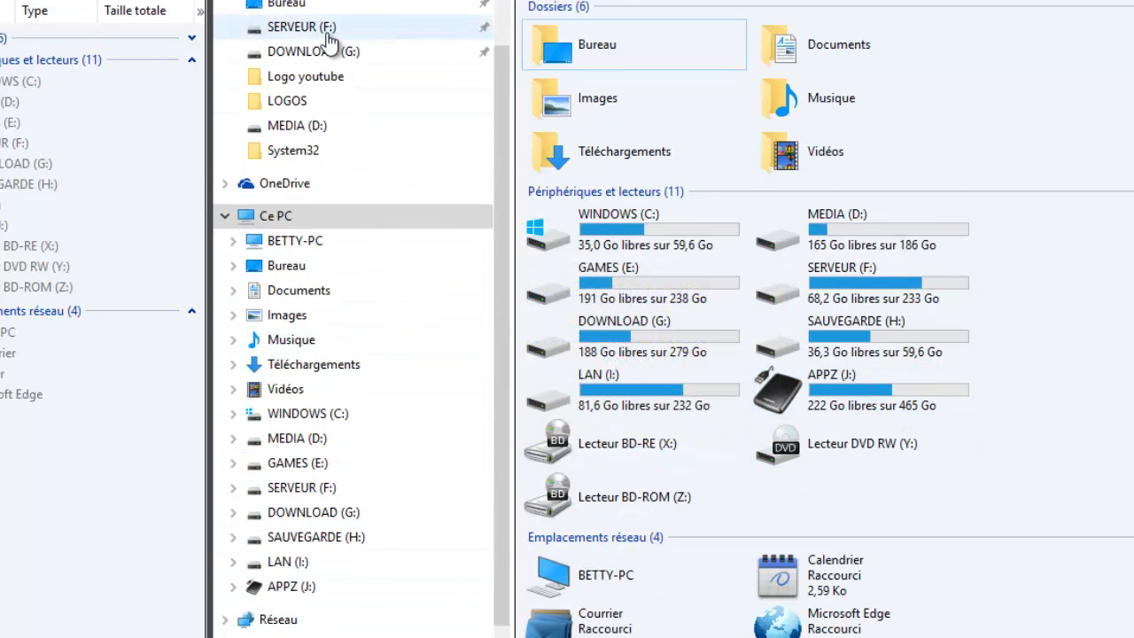
{"action": "scroll", "coordinate": [392, 248], "scroll_direction": "down", "scroll_amount": 2}
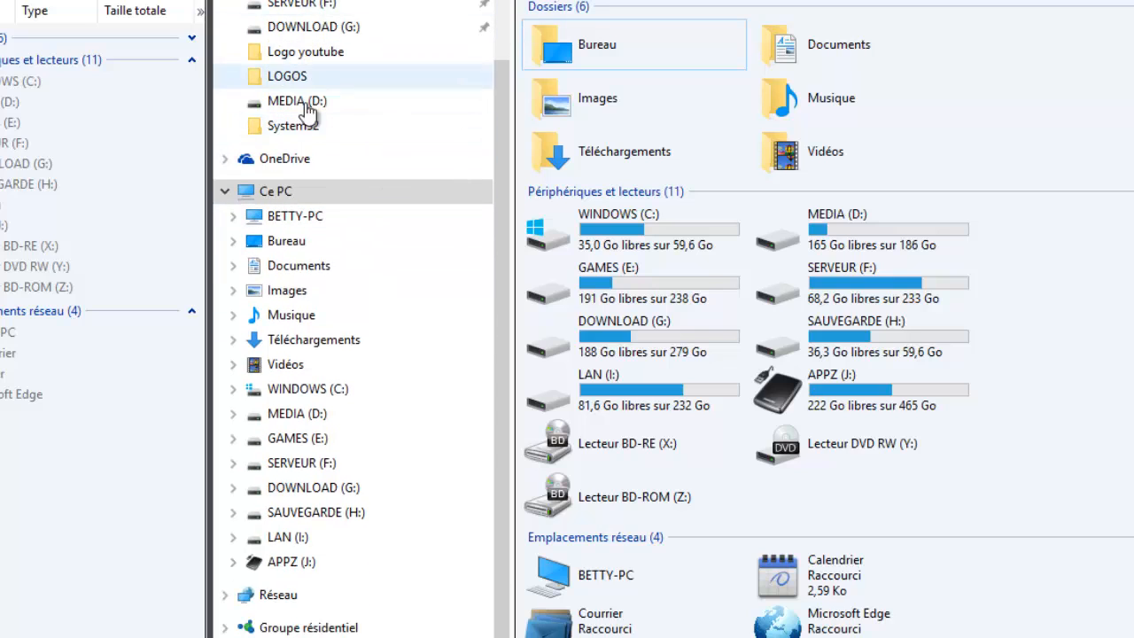